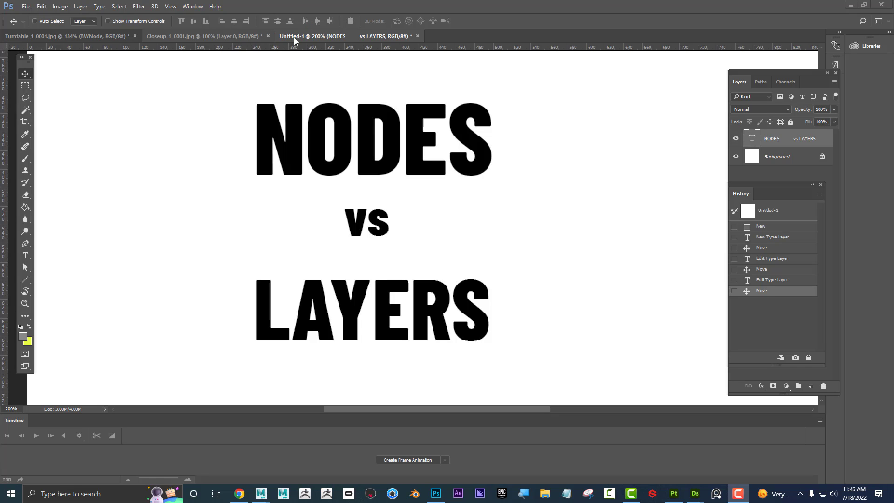
# - Bring the Closeup_1_0001.jpg motorcycle render forward in place of the Untitled-1 title card
pyautogui.click(254, 38)
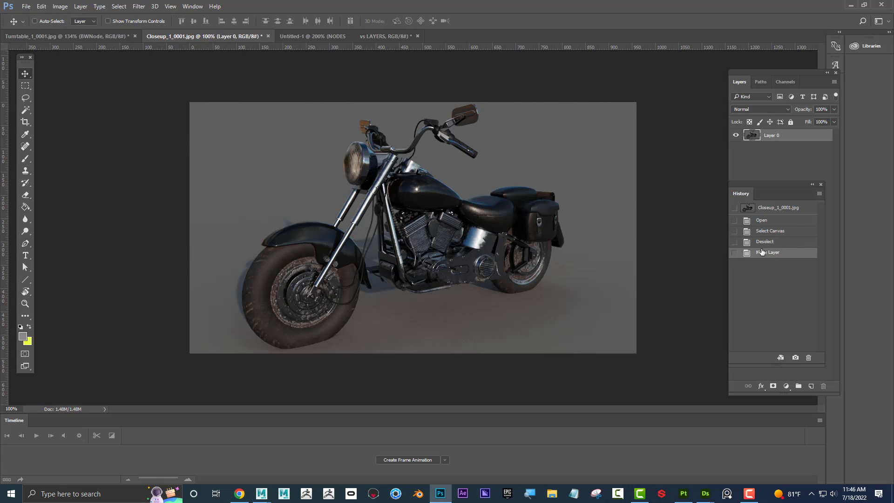
# - Apply an Image > Adjustments > Black & White conversion to Layer 0 with default settings
pyautogui.click(41, 7)
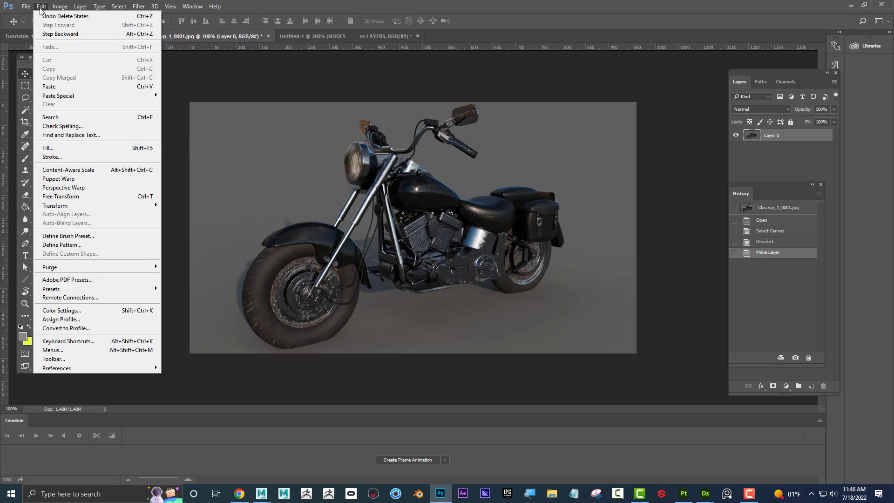
pyautogui.moveTo(145, 209)
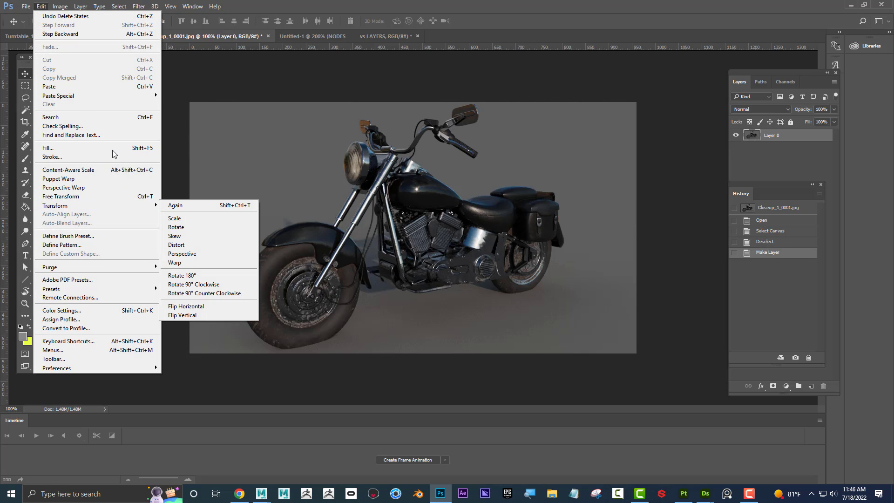
pyautogui.moveTo(60, 7)
pyautogui.moveTo(93, 29)
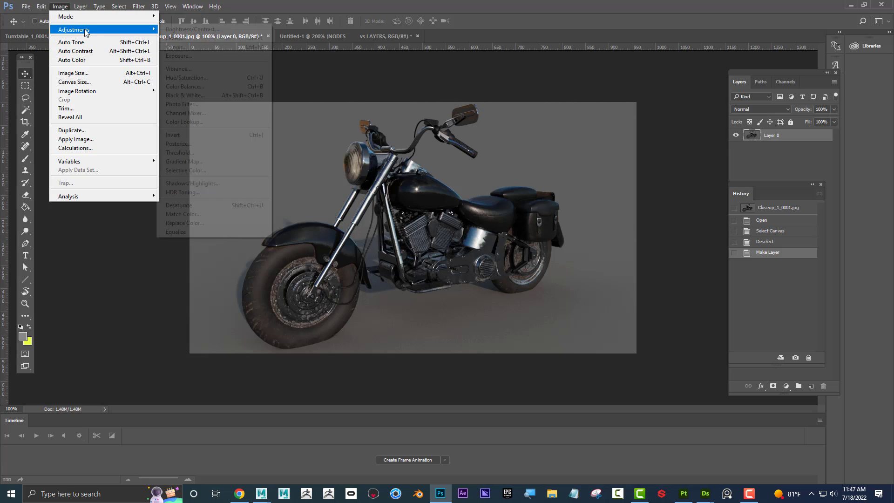
pyautogui.click(220, 96)
pyautogui.click(798, 120)
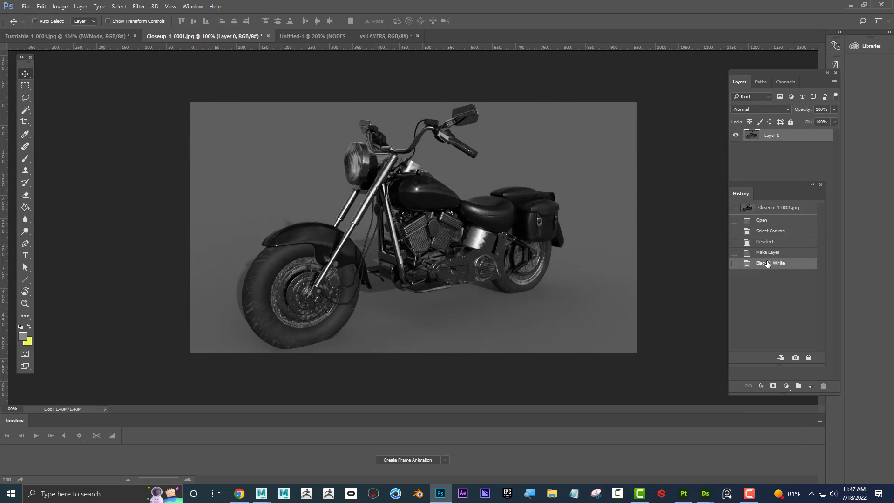
# - Flip the grayscale motorcycle horizontally with Edit > Transform > Flip Horizontal
pyautogui.click(42, 6)
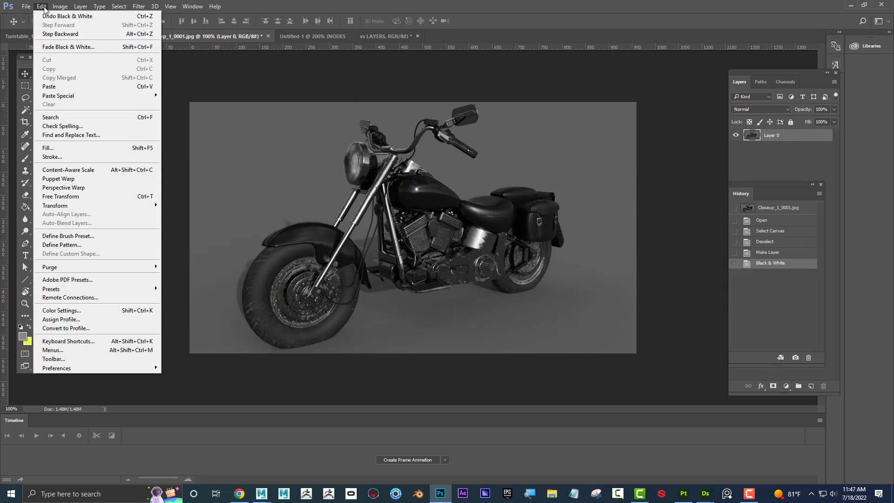
pyautogui.moveTo(118, 203)
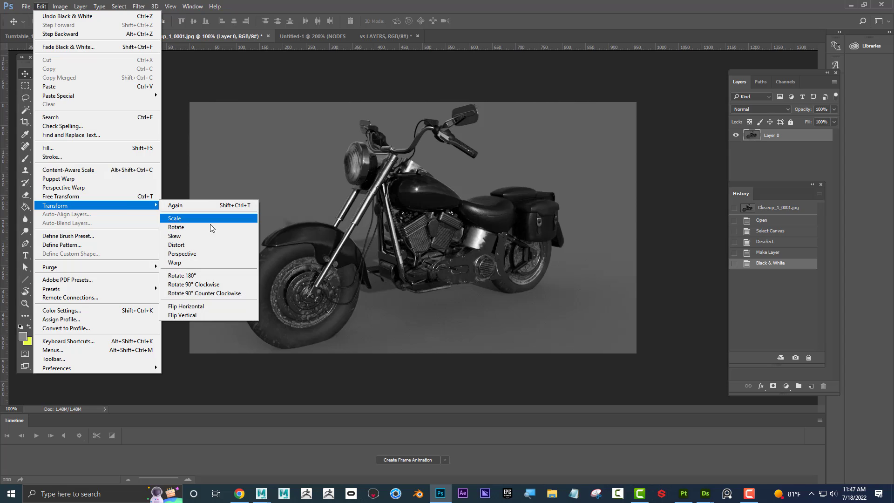
pyautogui.click(236, 310)
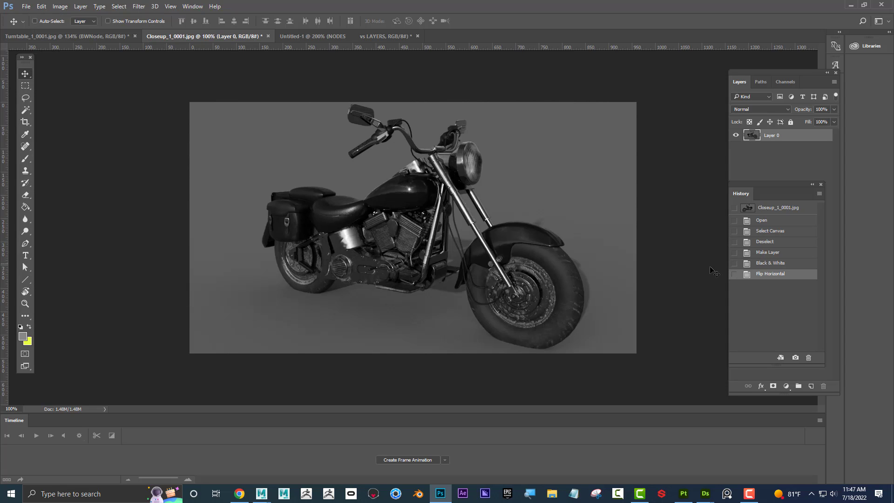
# - Invert the motorcycle's tones into a negative with Image > Adjustments > Invert
pyautogui.click(61, 7)
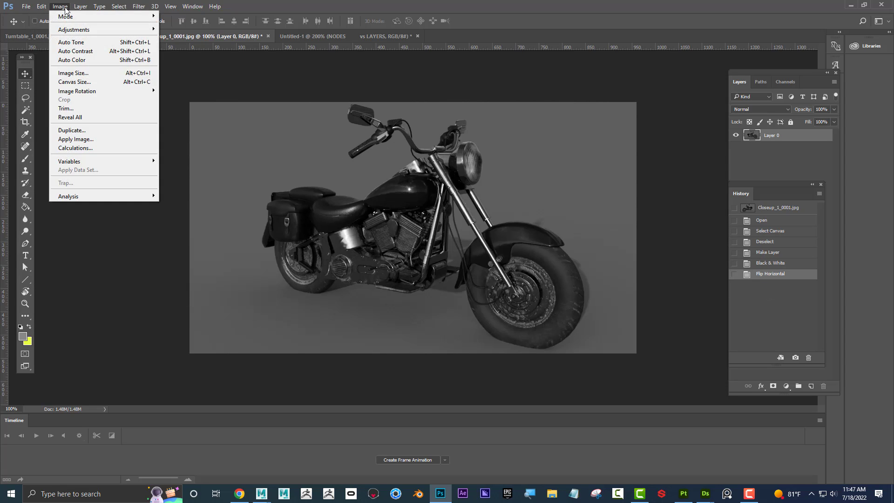
pyautogui.click(63, 7)
pyautogui.click(63, 6)
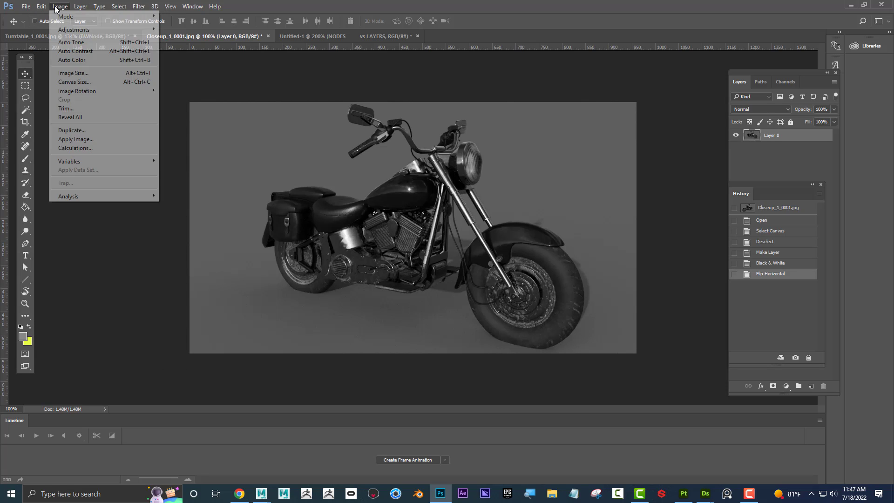
pyautogui.moveTo(92, 31)
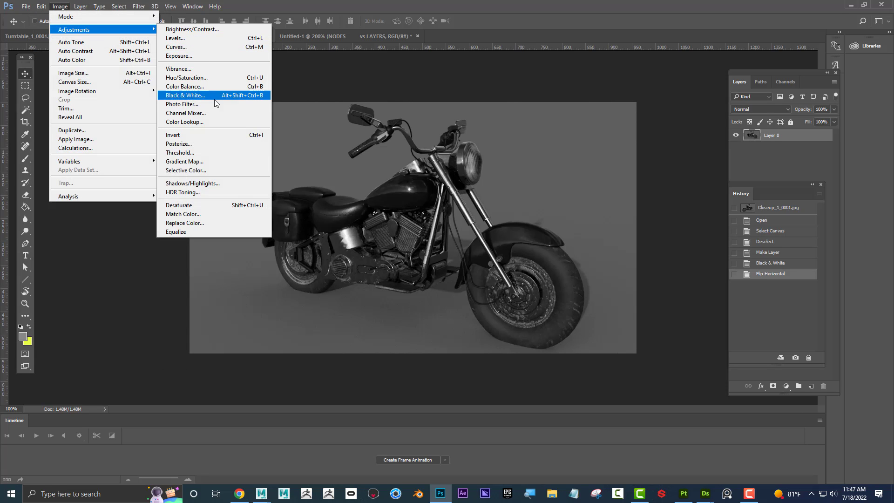
pyautogui.click(209, 135)
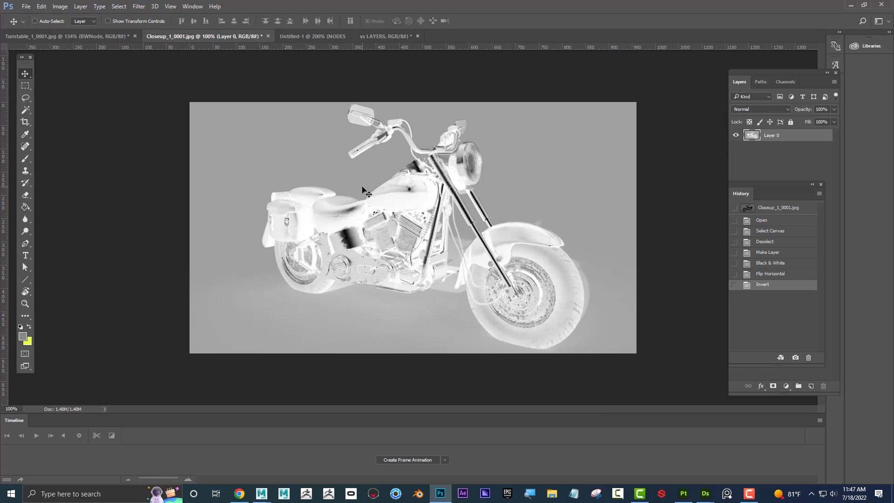
# - In the Turntable mock-up, turn on the BW and Flip groups for a grey, mirrored motorcycle
pyautogui.click(97, 36)
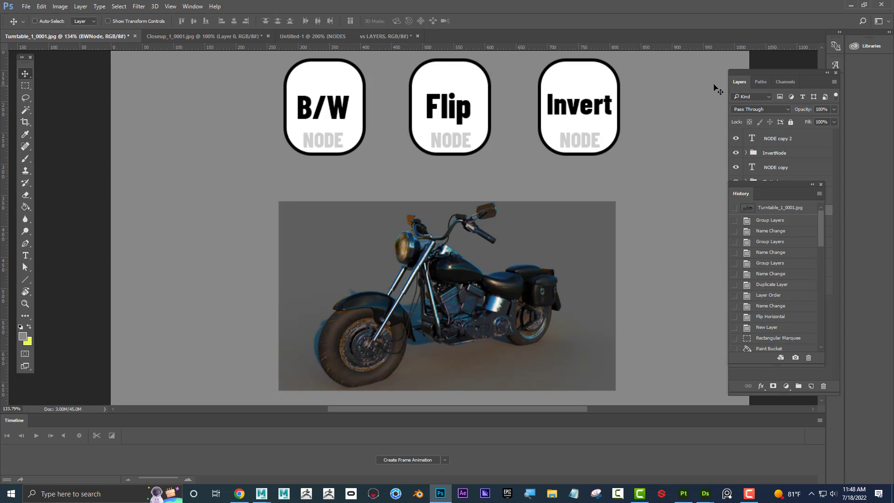
pyautogui.click(768, 71)
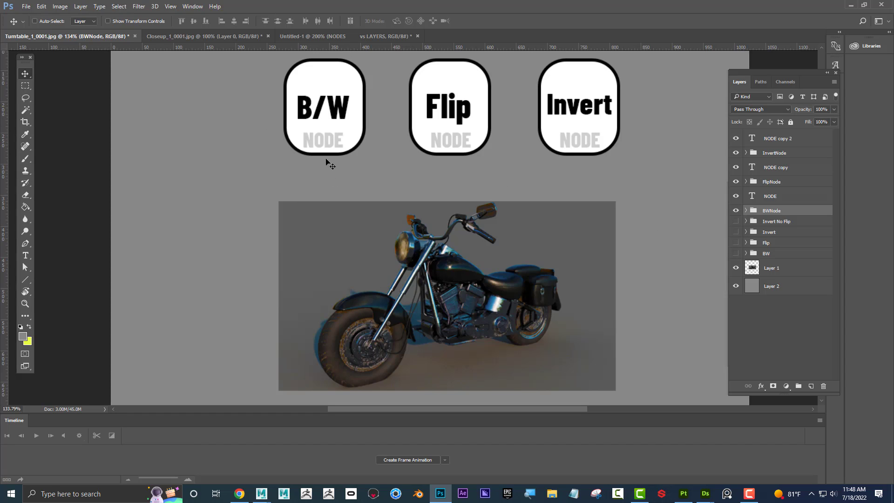
pyautogui.click(736, 253)
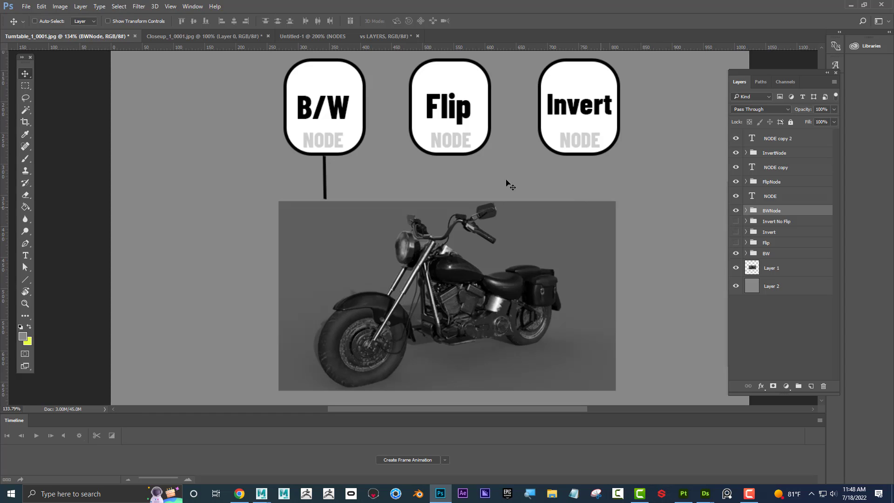
pyautogui.click(735, 243)
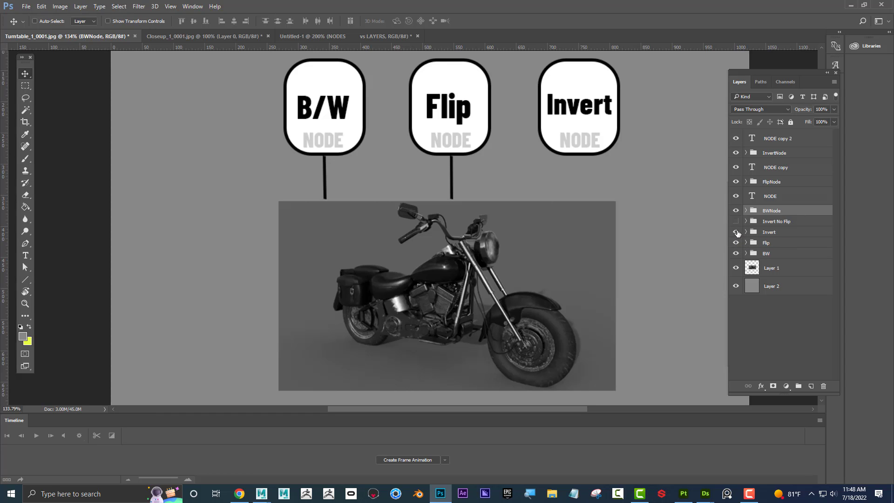
# - Turn on the Invert group, then the Invert No Flip group, for an unflipped negative
pyautogui.click(736, 232)
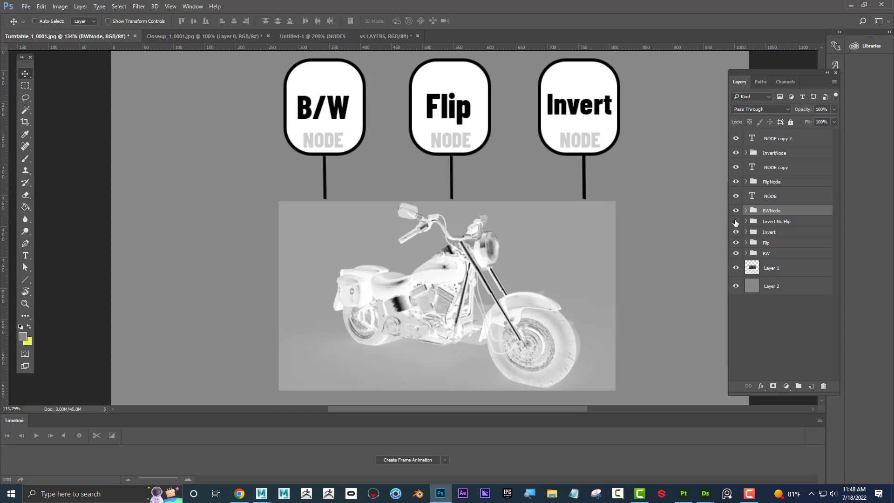
pyautogui.click(736, 221)
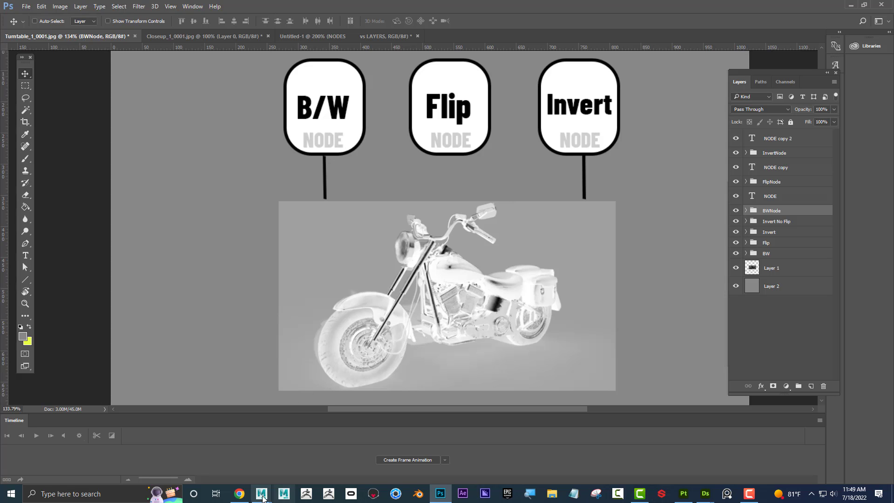
# - Bring the Bike_001.mb Maya scene forward with Hypershade moved out of the viewport
pyautogui.moveTo(261, 493)
pyautogui.click(289, 431)
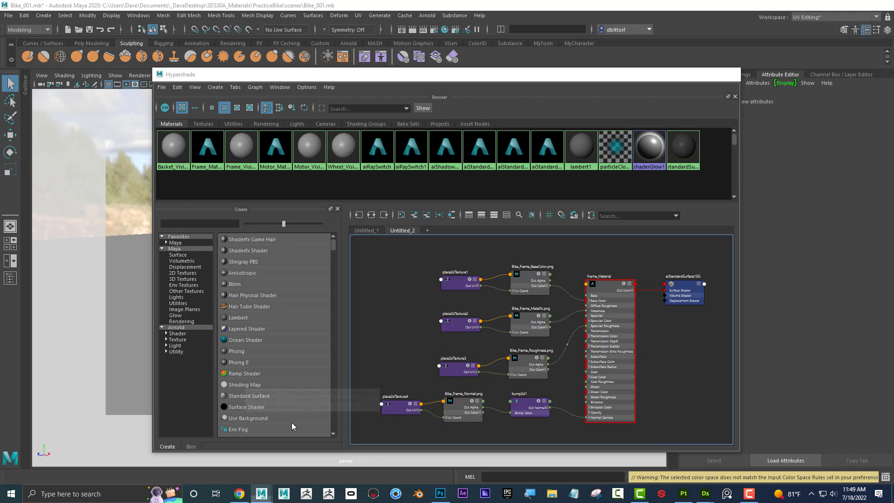
pyautogui.moveTo(545, 76); pyautogui.dragTo(893, 76)
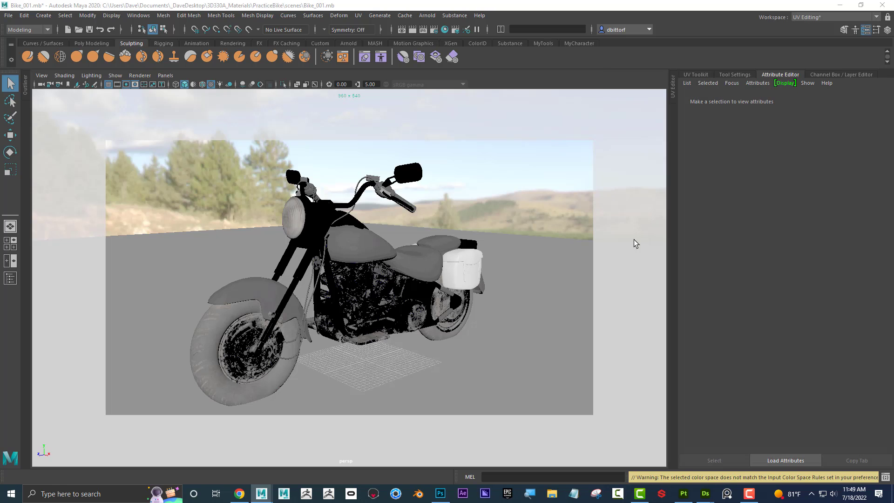
pyautogui.moveTo(381, 266); pyautogui.dragTo(347, 237)
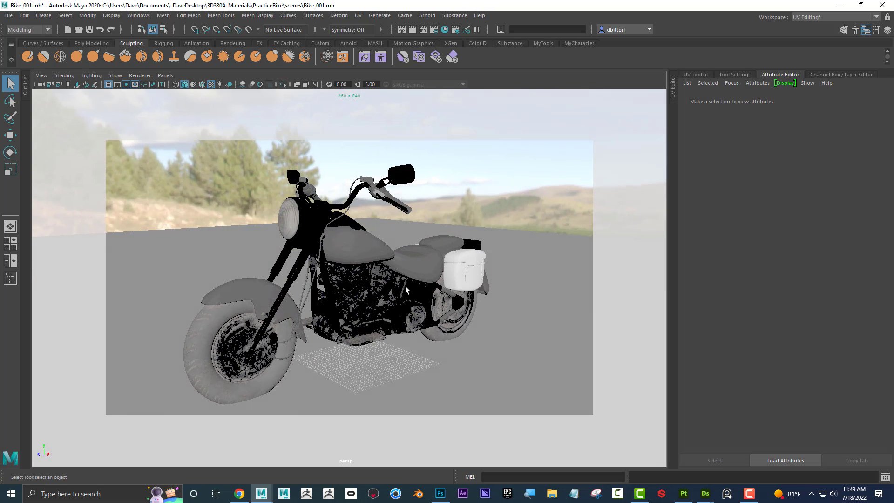
# - Shade the bike with Use Default Material and select the seat to show Frame_Material
pyautogui.click(63, 76)
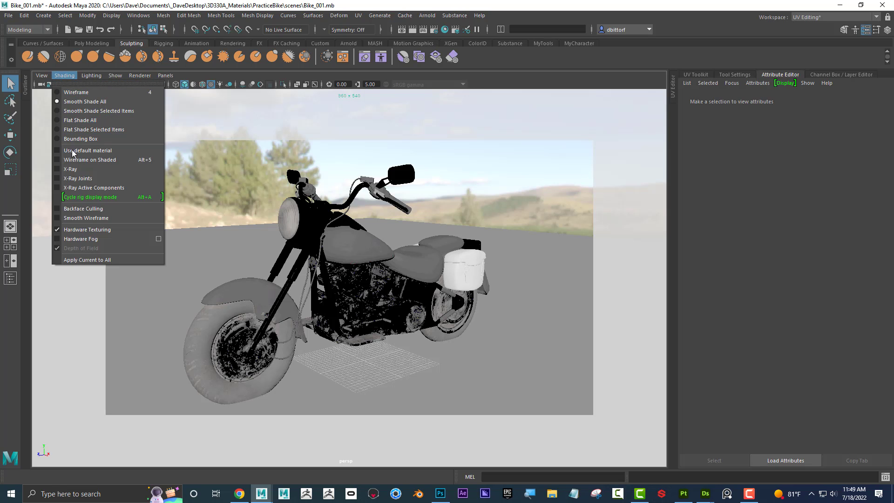
pyautogui.click(88, 150)
pyautogui.moveTo(399, 259)
pyautogui.mouseDown()
pyautogui.moveTo(387, 260)
pyautogui.moveTo(414, 268)
pyautogui.mouseUp()
pyautogui.click(414, 269)
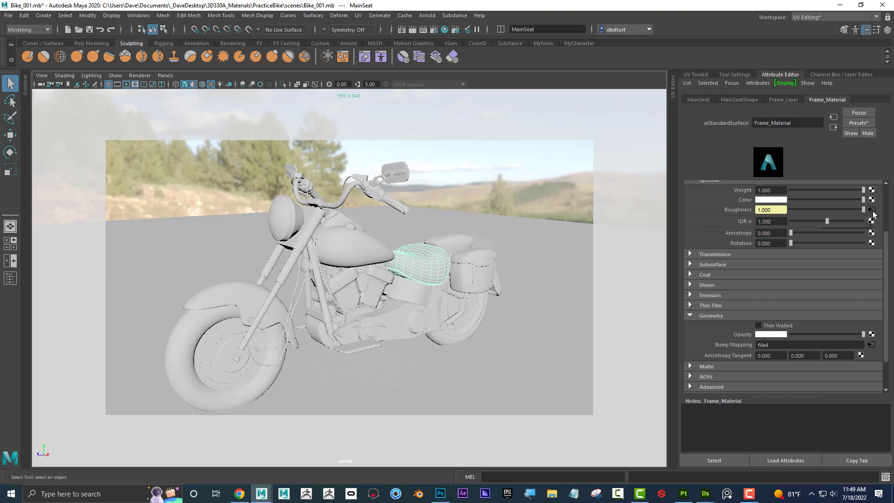
# - Expand Frame_Material's Transmission, Subsurface and Coat sections in the Attribute Editor
pyautogui.scroll(-2, 772, 256)
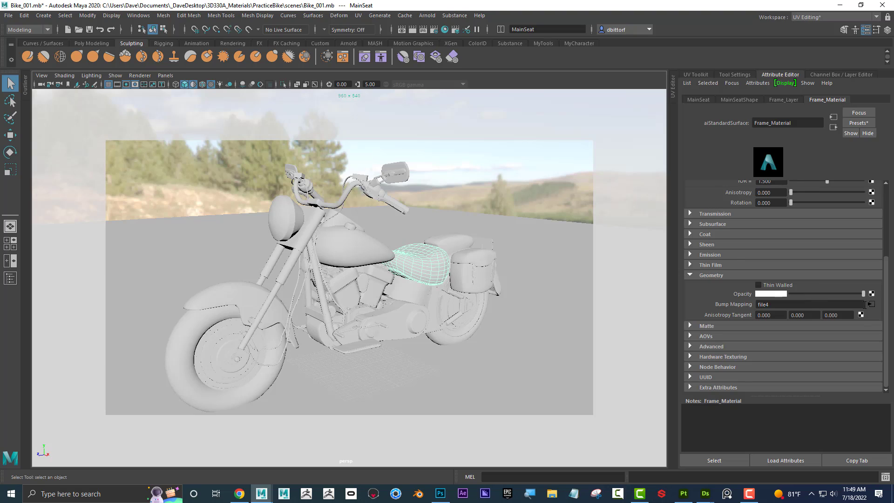
pyautogui.scroll(5, 871, 308)
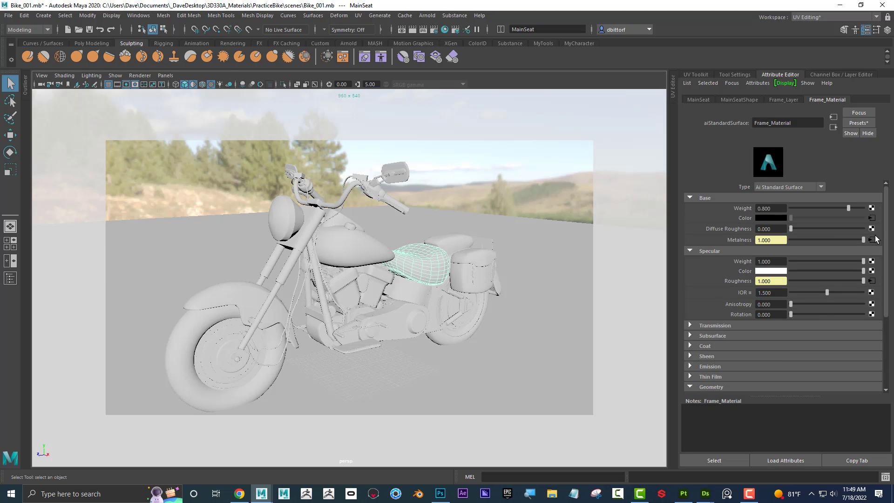
pyautogui.click(702, 325)
pyautogui.scroll(-3, 707, 309)
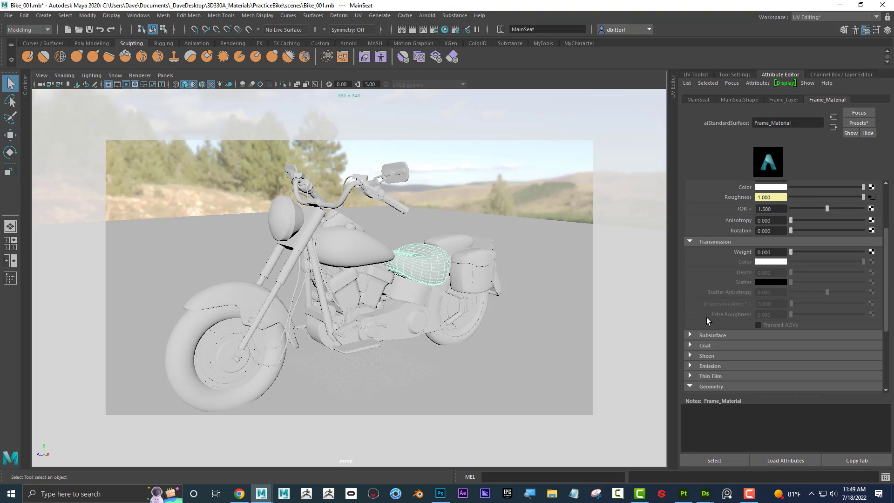
pyautogui.click(706, 335)
pyautogui.scroll(-5, 718, 291)
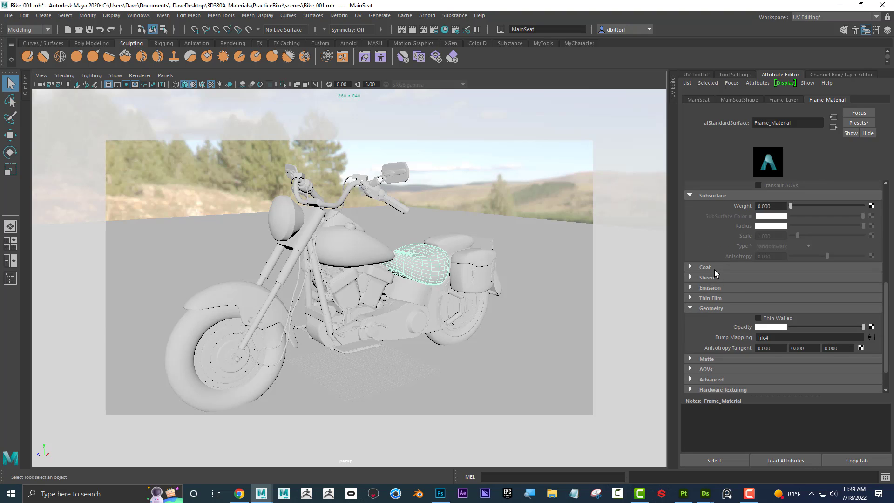
pyautogui.click(714, 268)
# - Expand the Sheen and Emission sections, then scroll back to the top of the attributes
pyautogui.scroll(-4, 824, 302)
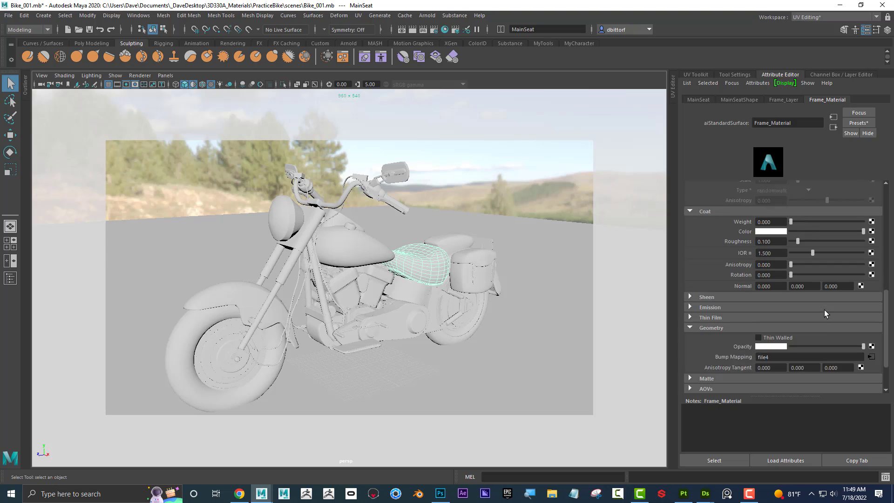
pyautogui.click(805, 243)
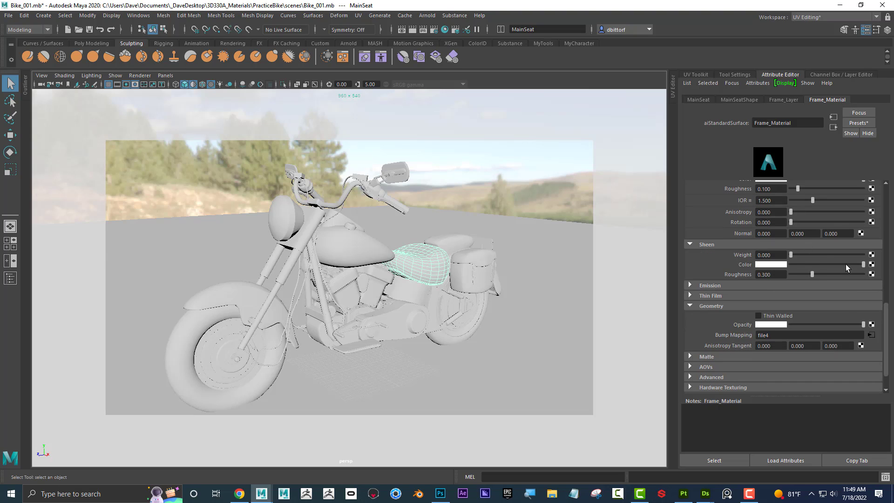
pyautogui.scroll(-1, 851, 281)
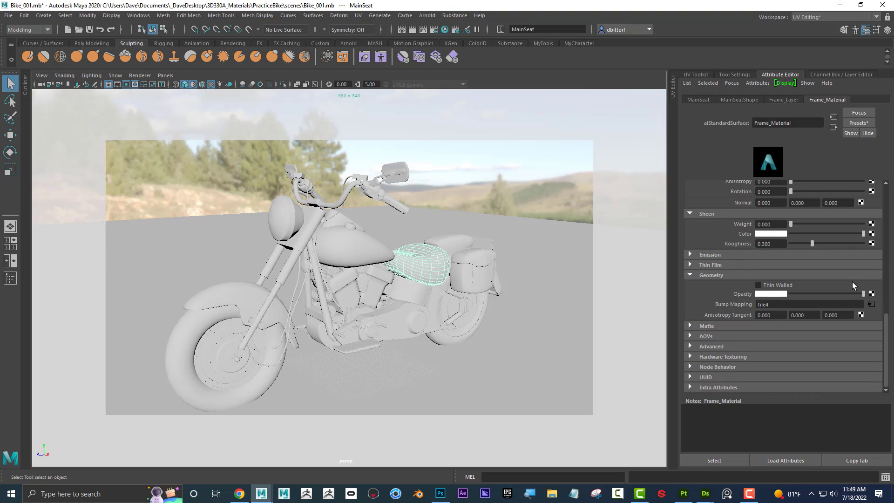
pyautogui.click(728, 255)
pyautogui.scroll(10, 869, 253)
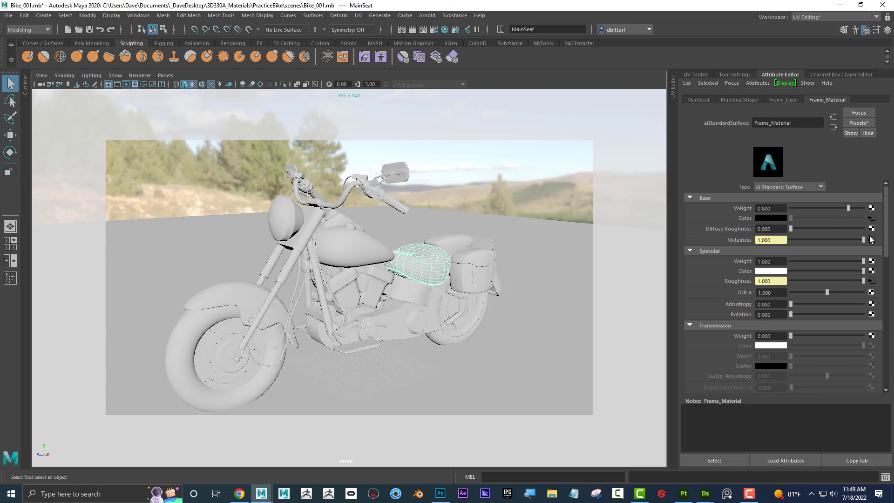
pyautogui.scroll(-6, 845, 303)
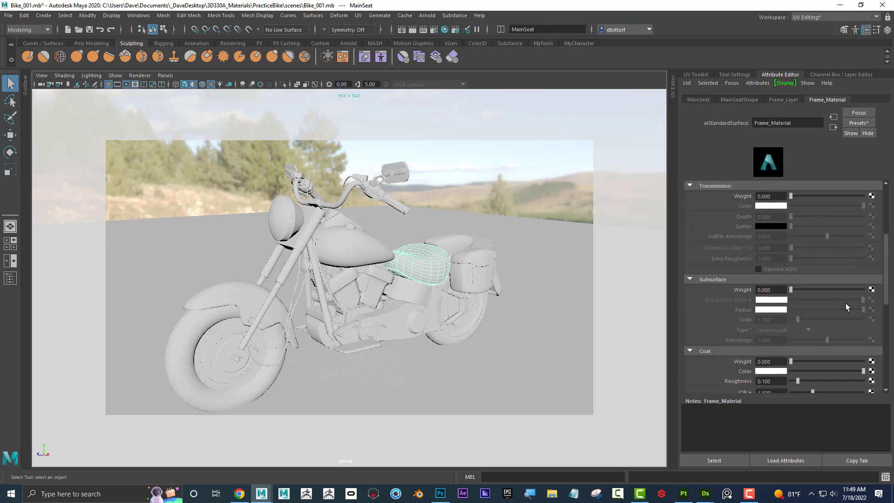
pyautogui.scroll(-3, 845, 303)
pyautogui.scroll(8, 845, 303)
pyautogui.scroll(3, 845, 303)
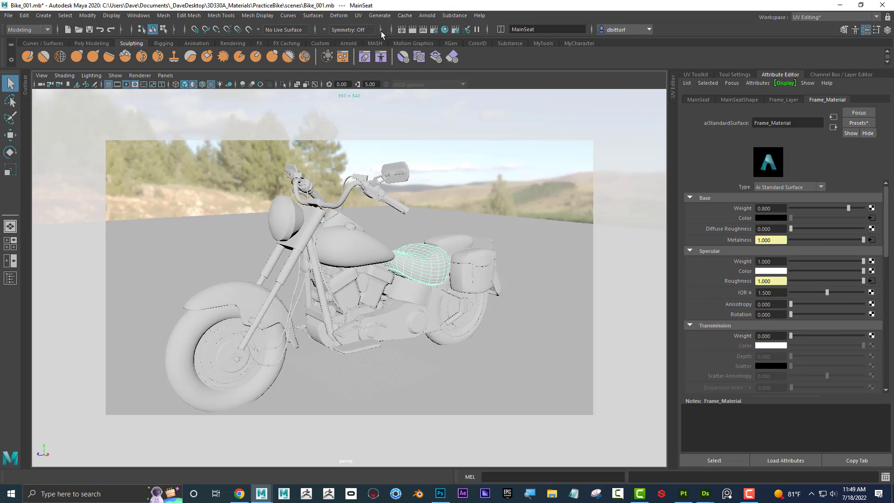
# - Open Hypershade on the Frame_Material network and reposition the editor window
pyautogui.click(444, 30)
pyautogui.moveTo(840, 85); pyautogui.dragTo(296, 59)
pyautogui.click(221, 132)
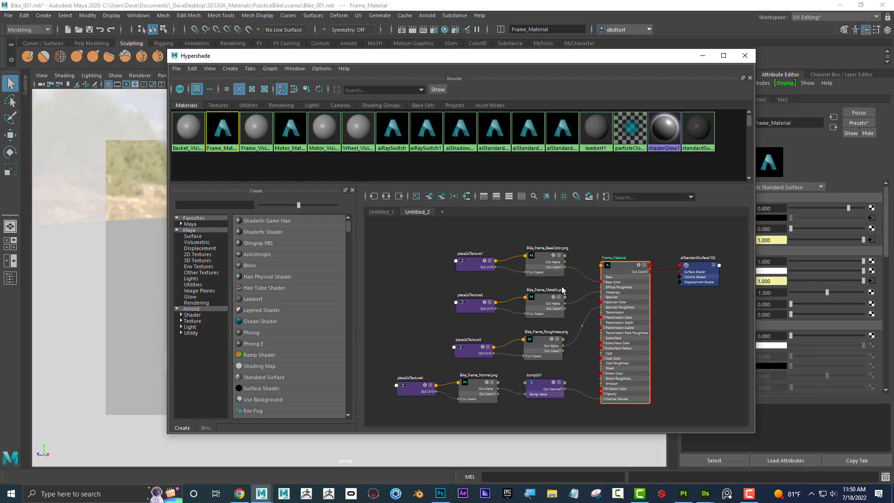
pyautogui.moveTo(639, 57); pyautogui.dragTo(545, 48)
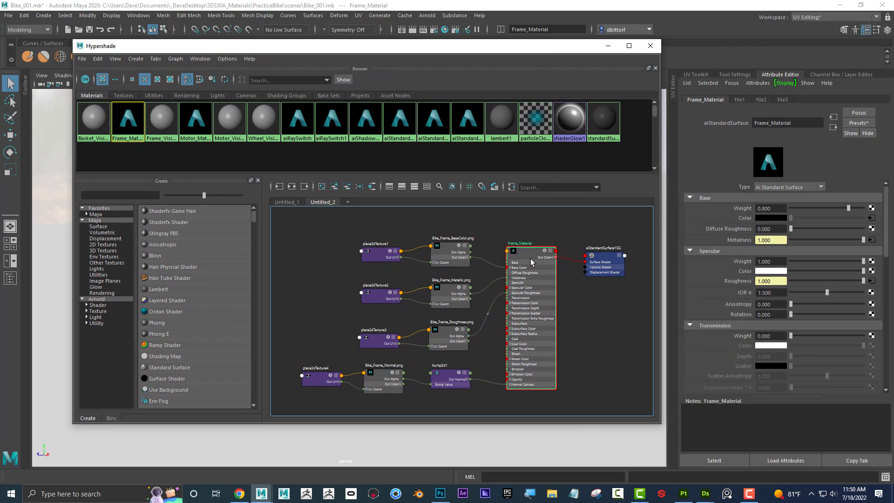
pyautogui.moveTo(530, 266); pyautogui.dragTo(535, 270)
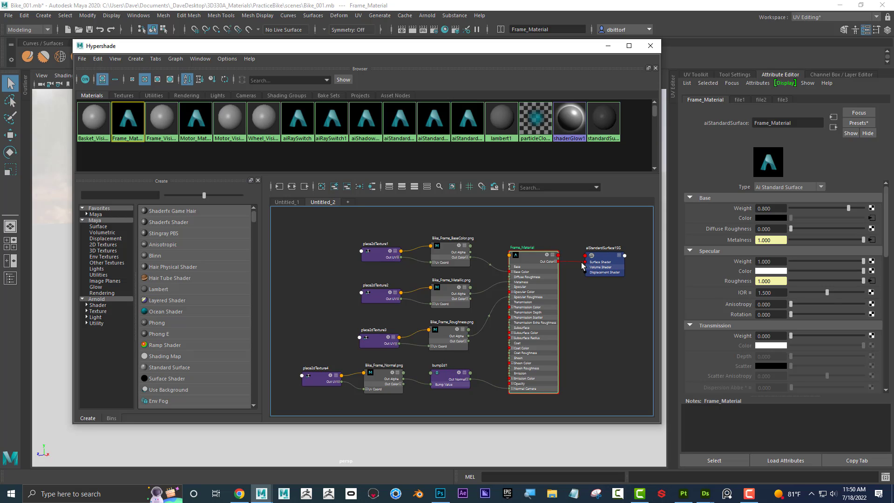
pyautogui.moveTo(531, 260); pyautogui.dragTo(529, 255)
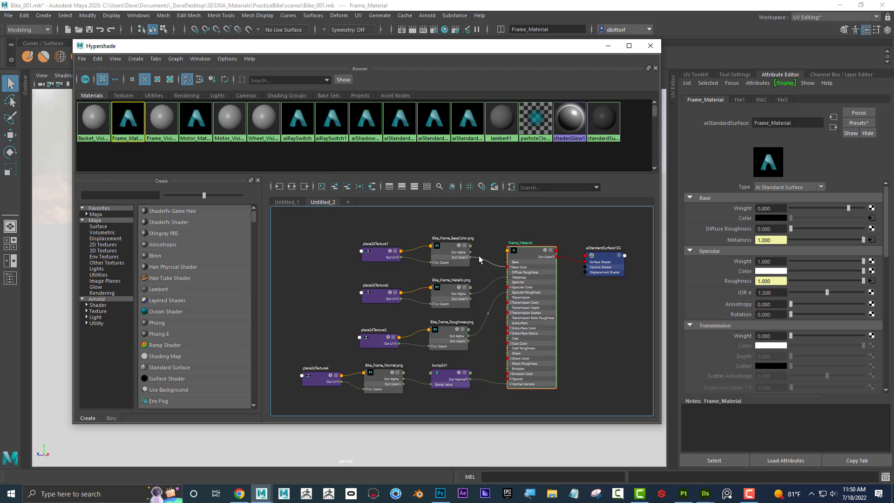
# - Maximize and zoom the graph to inspect the four Bike_Frame texture links, then close Hypershade
pyautogui.click(628, 46)
pyautogui.scroll(3, 605, 277)
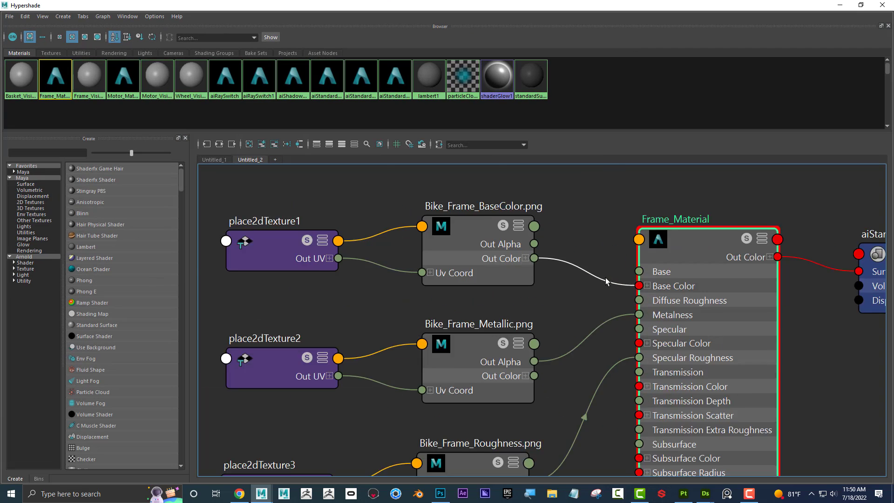
pyautogui.moveTo(561, 226); pyautogui.dragTo(577, 226)
pyautogui.scroll(-3, 577, 226)
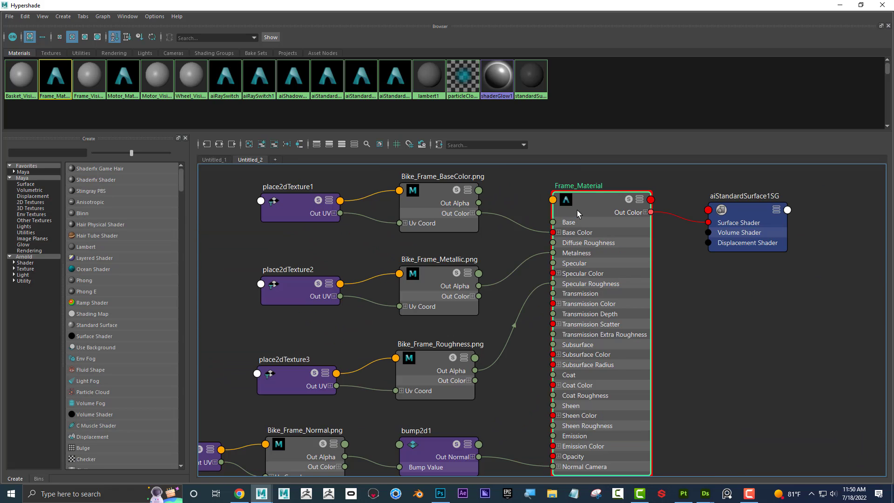
pyautogui.scroll(-5, 577, 213)
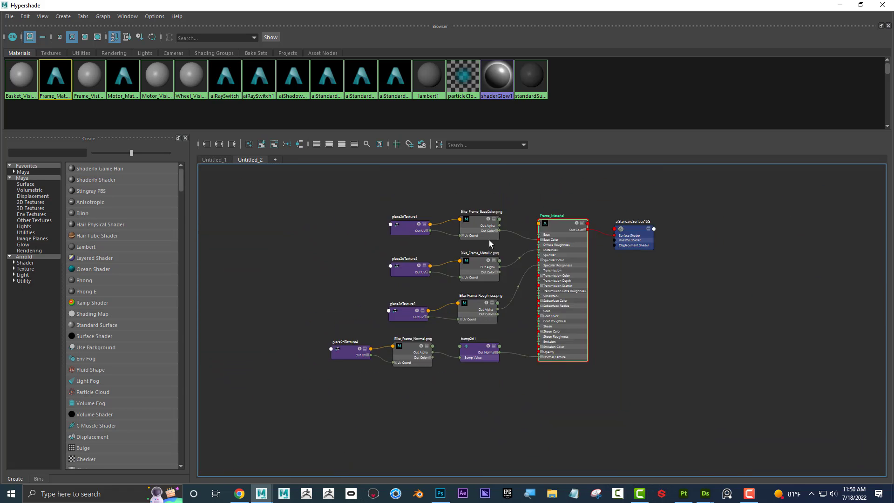
pyautogui.scroll(2, 470, 230)
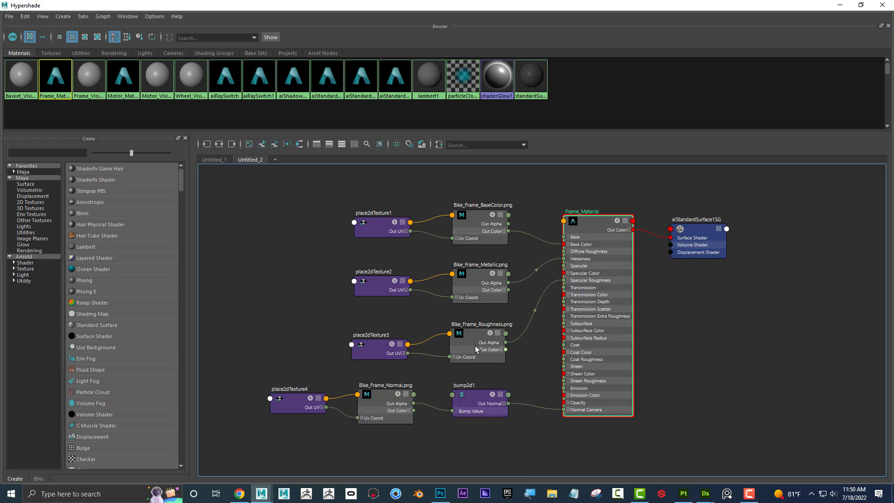
pyautogui.doubleClick(559, 5)
pyautogui.click(847, 3)
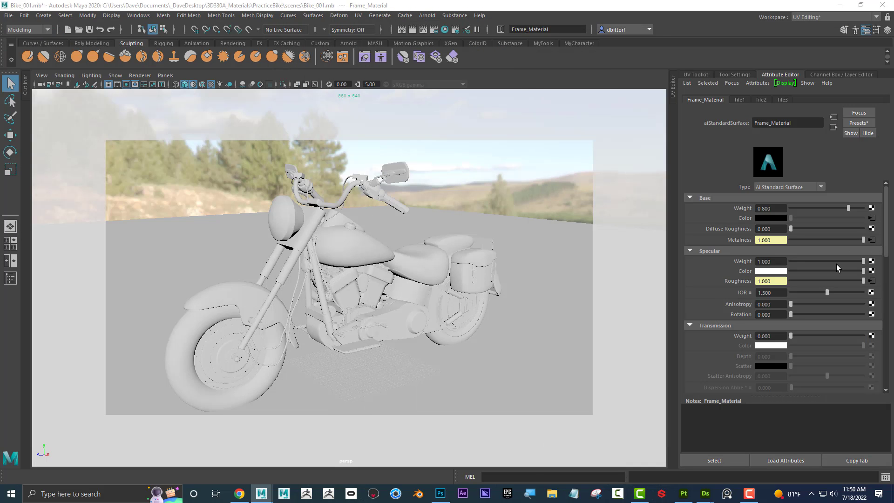
# - Expand Frame_Material's Matte, AOVs, Advanced, Hardware Texturing and Node Behavior sections
pyautogui.scroll(-10, 835, 264)
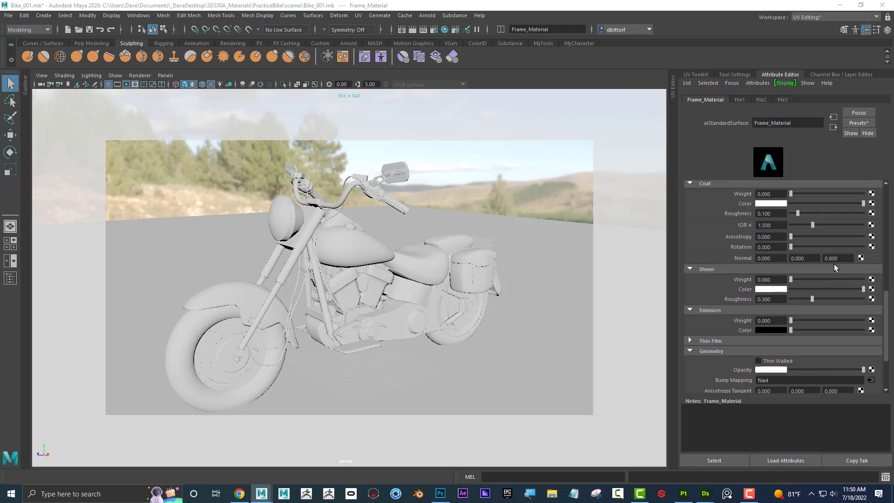
pyautogui.scroll(-3, 834, 264)
pyautogui.click(722, 326)
pyautogui.scroll(-2, 729, 348)
pyautogui.click(724, 336)
pyautogui.scroll(-10, 747, 342)
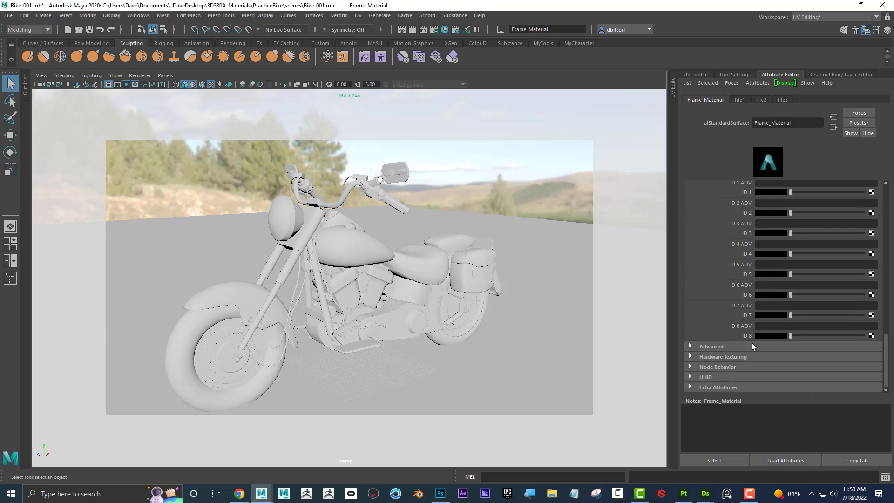
pyautogui.click(744, 348)
pyautogui.scroll(-2, 772, 333)
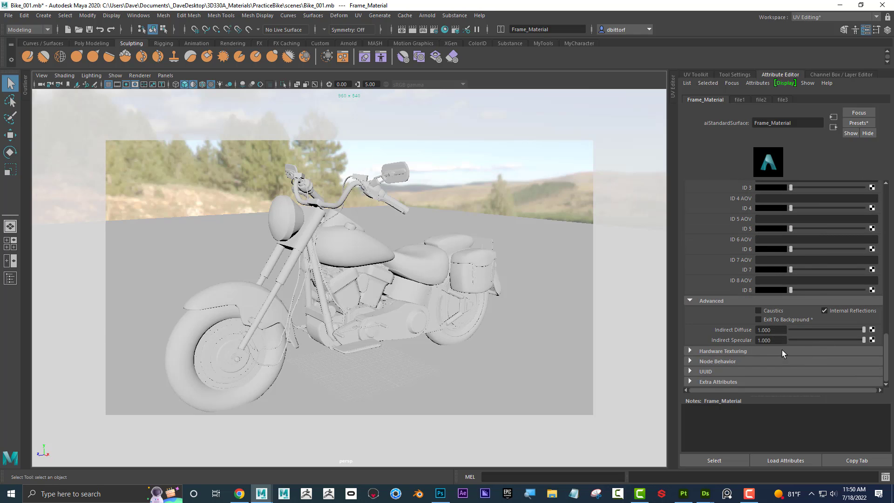
pyautogui.click(781, 350)
pyautogui.scroll(-1, 789, 349)
pyautogui.click(788, 360)
pyautogui.scroll(15, 845, 343)
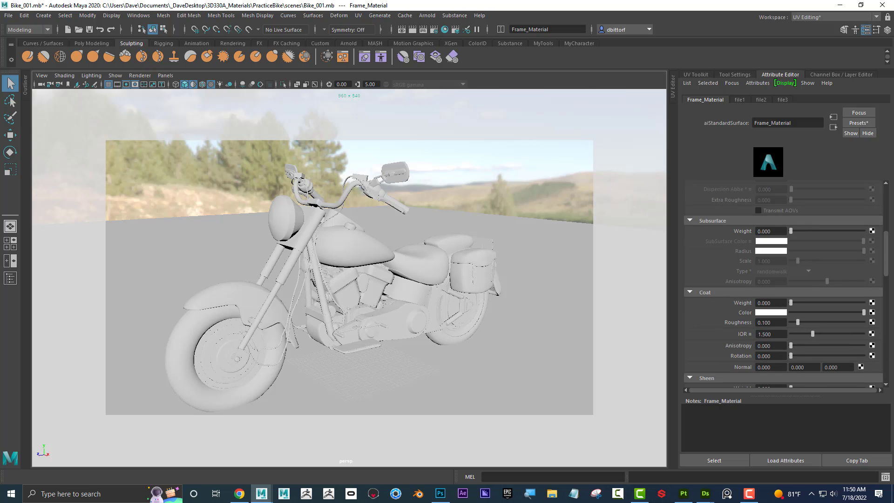
# - Reopen Hypershade and frame the whole Frame_Material network in view
pyautogui.click(445, 30)
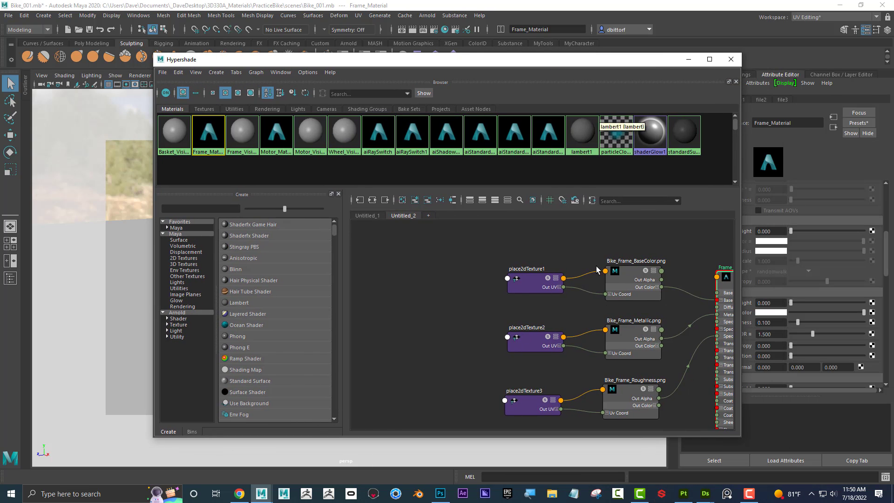
pyautogui.press('a')
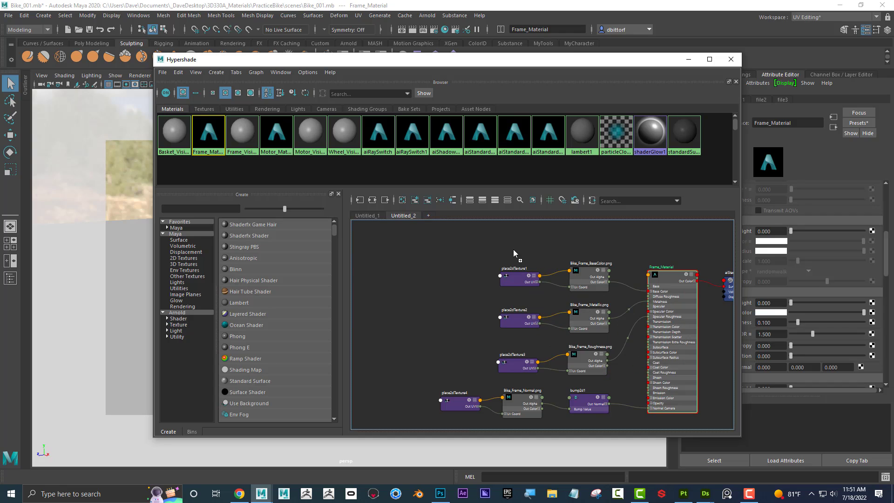
pyautogui.press('a')
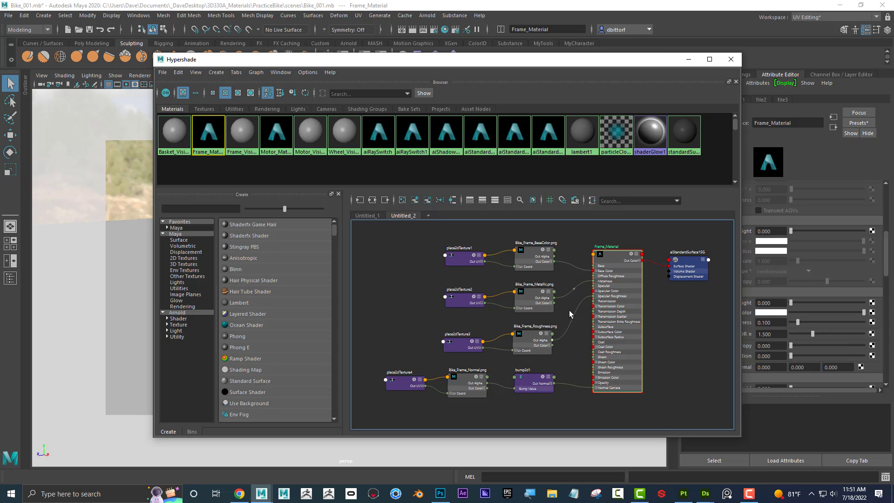
# - Delete the Out Color→Base Color wire, then reconnect Bike_Frame_BaseColor.png's Out Color to Base Color
pyautogui.click(570, 264)
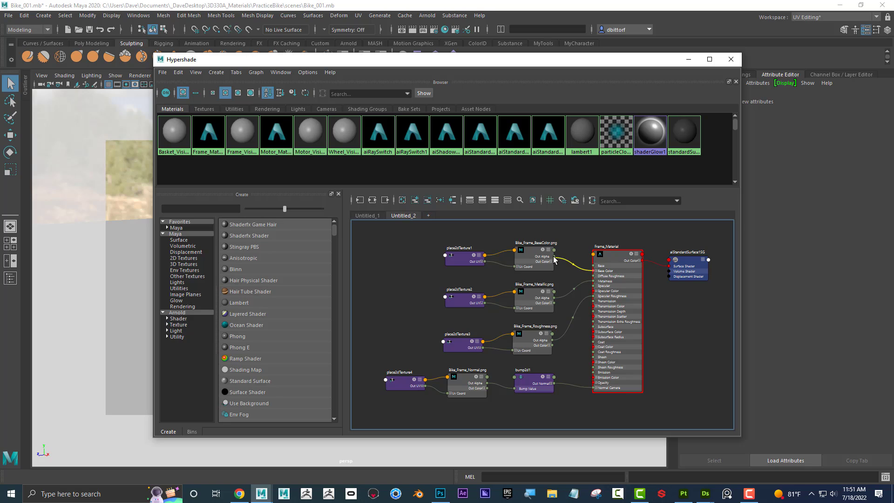
pyautogui.moveTo(554, 260); pyautogui.dragTo(556, 264)
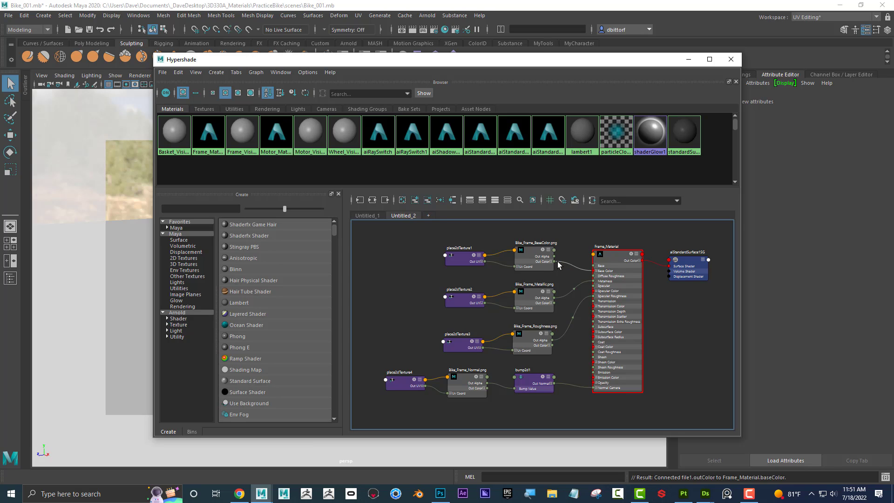
pyautogui.press('Delete')
pyautogui.scroll(2, 566, 264)
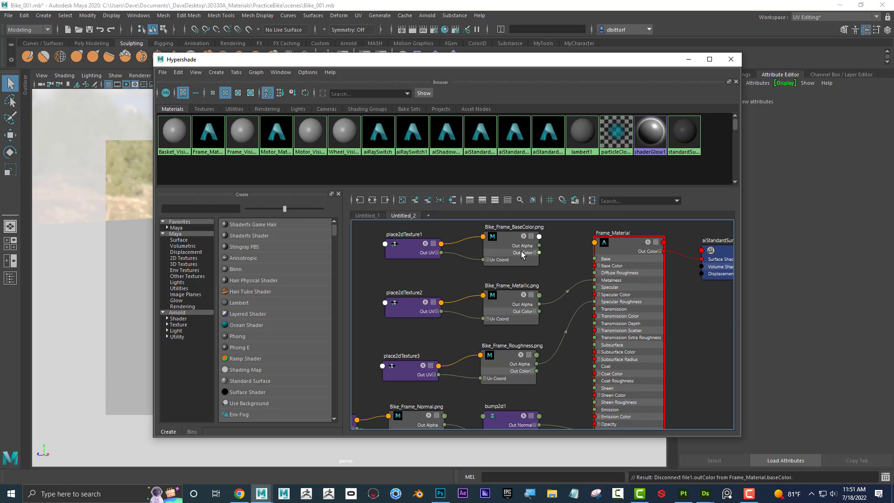
pyautogui.moveTo(540, 252); pyautogui.dragTo(595, 266)
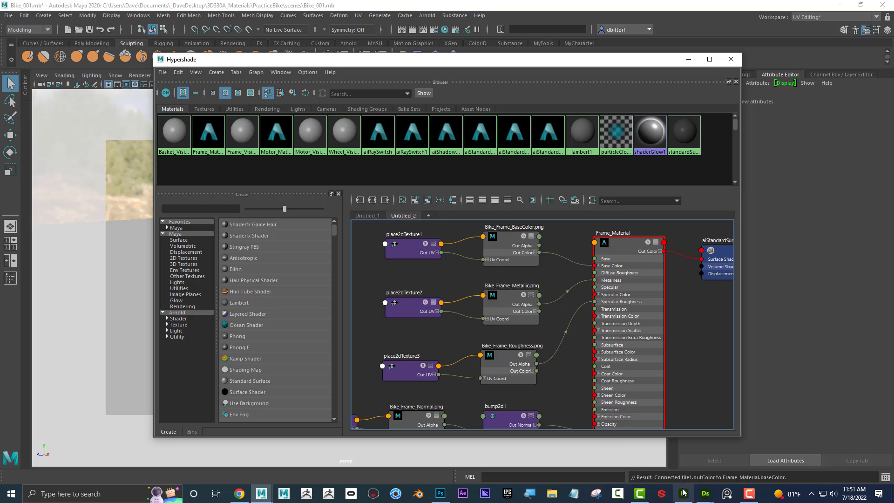
# - Bring Substance Designer forward, zoom into the graph and orbit the preview cube
pyautogui.moveTo(705, 492)
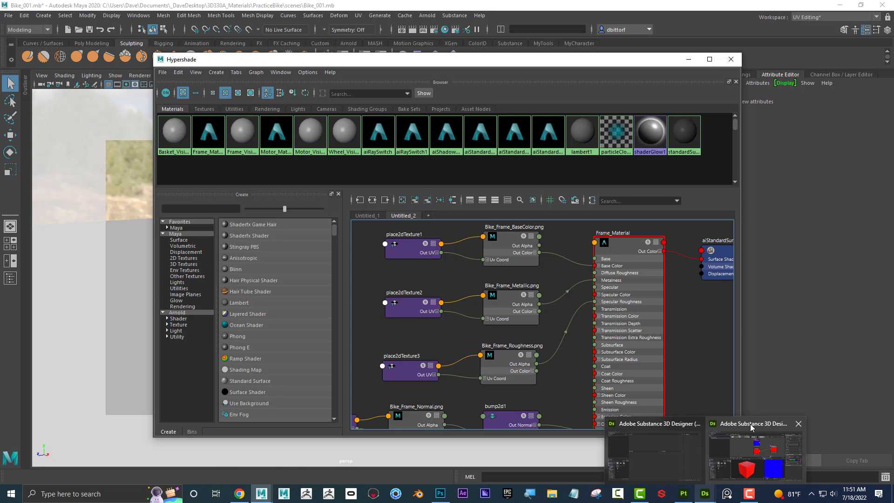
pyautogui.click(707, 468)
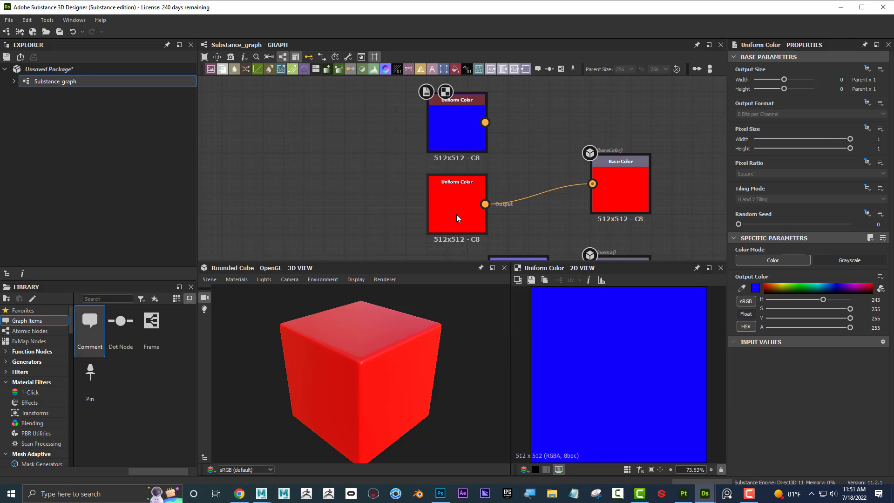
pyautogui.scroll(-5, 530, 181)
pyautogui.scroll(4, 531, 180)
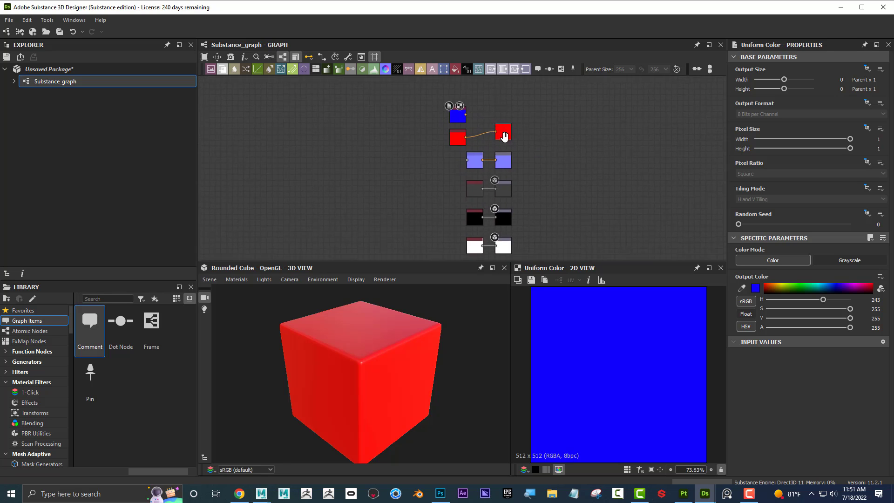
pyautogui.scroll(4, 465, 166)
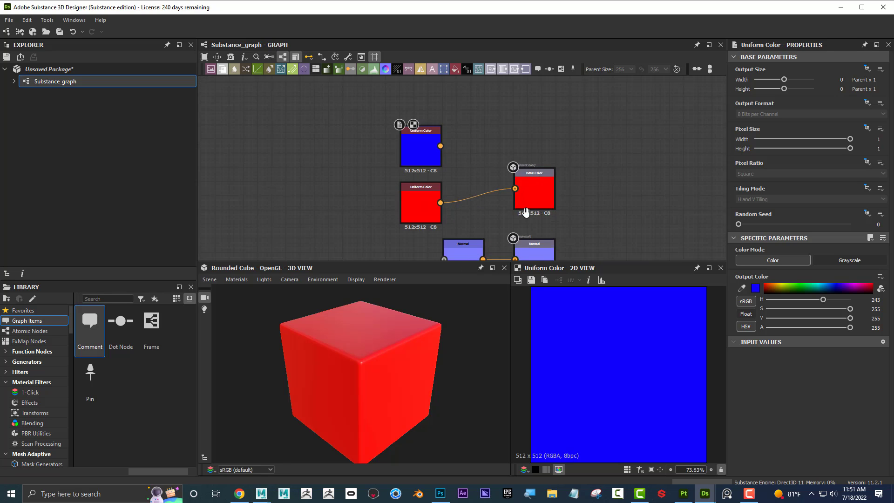
pyautogui.scroll(2, 579, 226)
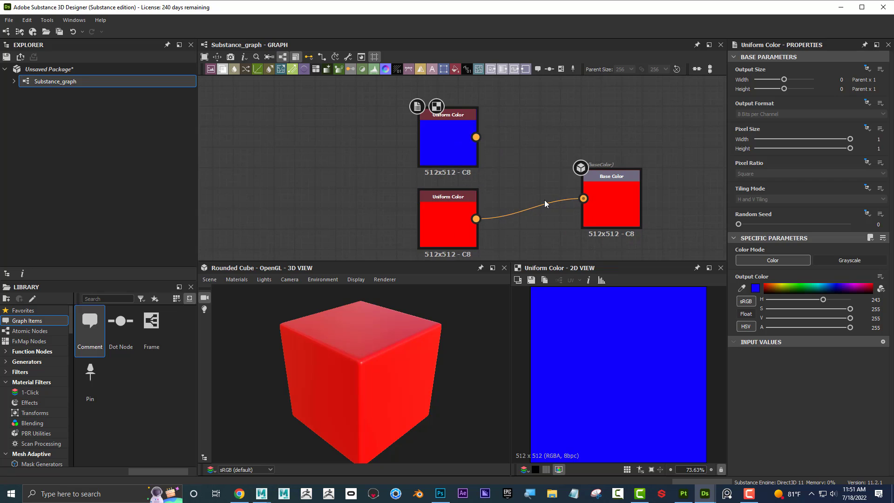
pyautogui.moveTo(325, 377)
pyautogui.mouseDown()
pyautogui.moveTo(375, 379)
pyautogui.moveTo(320, 380)
pyautogui.mouseUp()
# - Move the Base Color output node up and connect the blue Uniform Color into it
pyautogui.moveTo(611, 190)
pyautogui.mouseDown()
pyautogui.moveTo(621, 176)
pyautogui.moveTo(610, 179)
pyautogui.mouseUp()
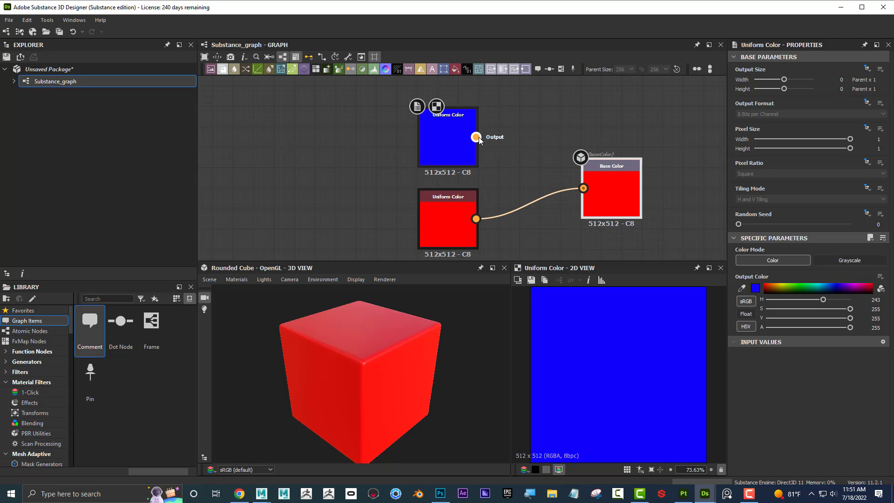
pyautogui.moveTo(478, 138); pyautogui.dragTo(617, 187)
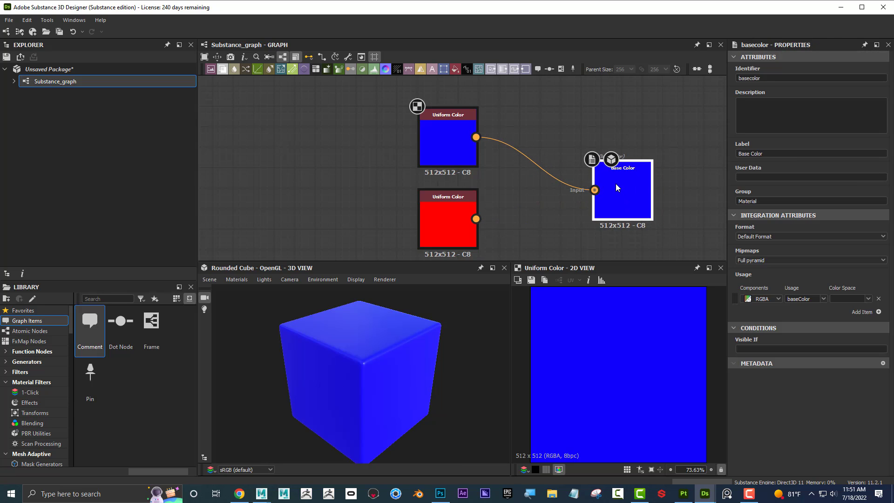
pyautogui.click(440, 208)
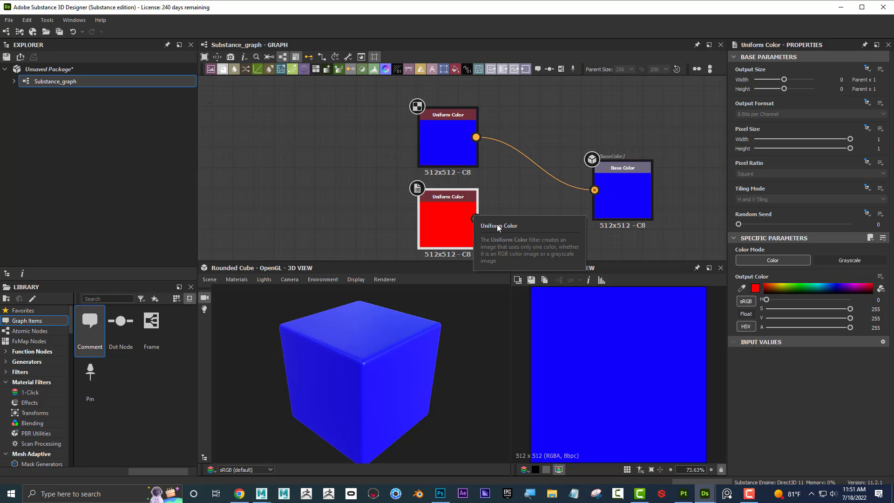
# - Feed the red Uniform Color into Base Color, then reconnect the blue one
pyautogui.moveTo(475, 219); pyautogui.dragTo(595, 191)
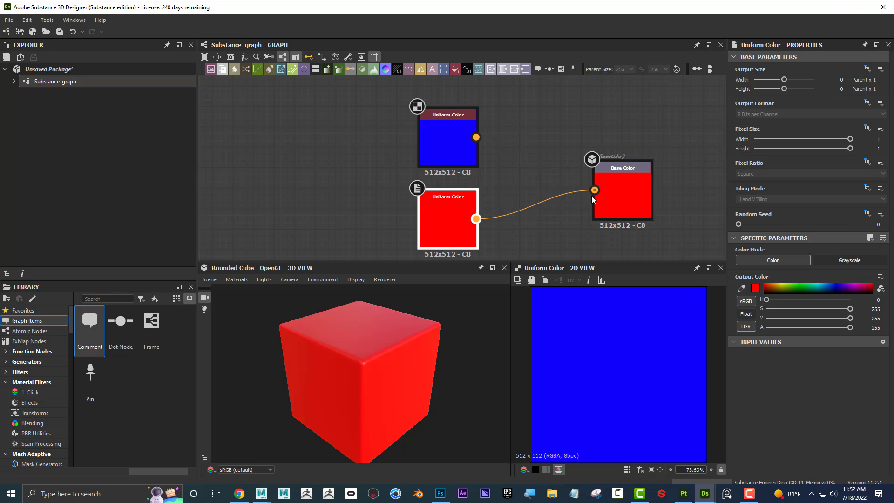
pyautogui.click(456, 143)
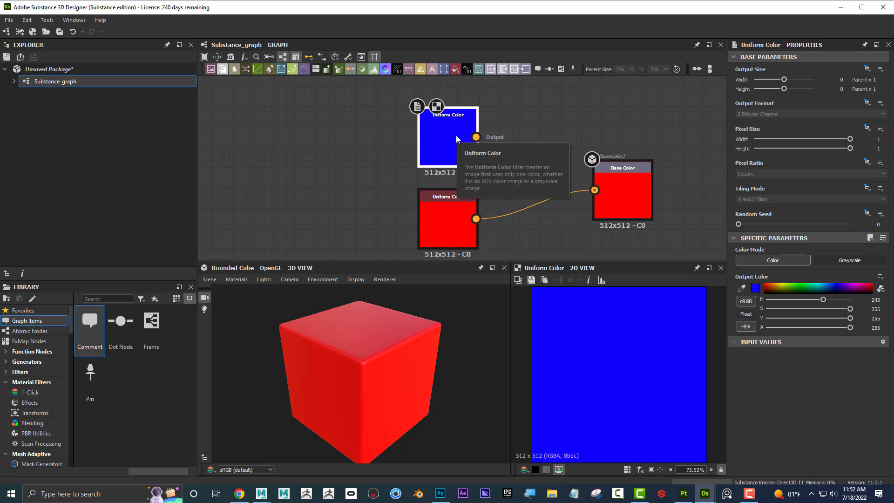
pyautogui.moveTo(476, 137); pyautogui.dragTo(593, 191)
# - Reframe the graph and swap Base Color to red once more, ending on blue
pyautogui.scroll(-4, 555, 190)
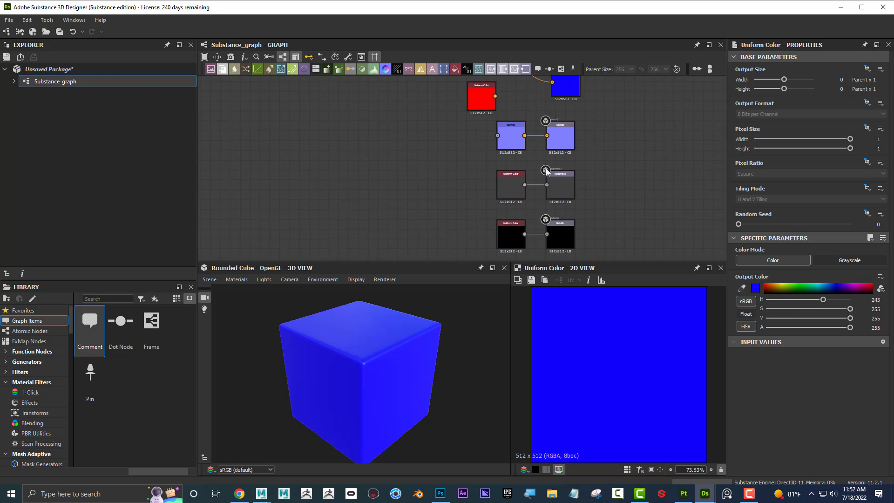
pyautogui.scroll(-3, 543, 137)
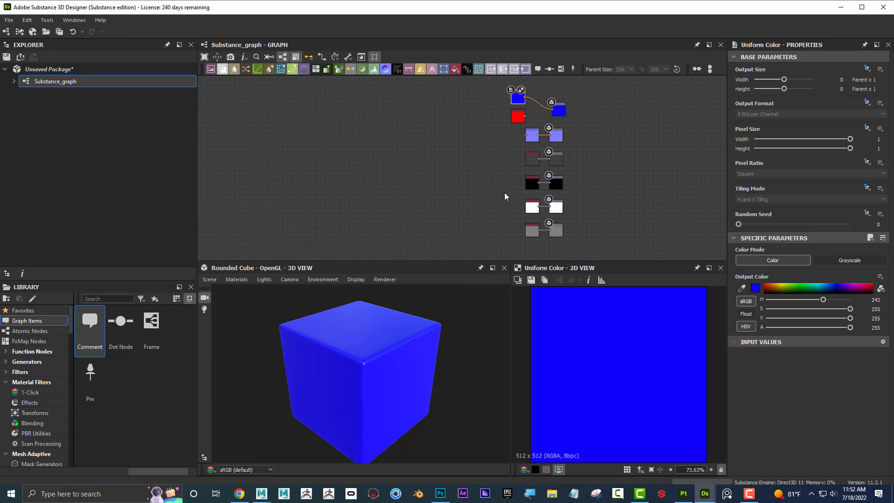
pyautogui.moveTo(541, 188); pyautogui.dragTo(543, 217)
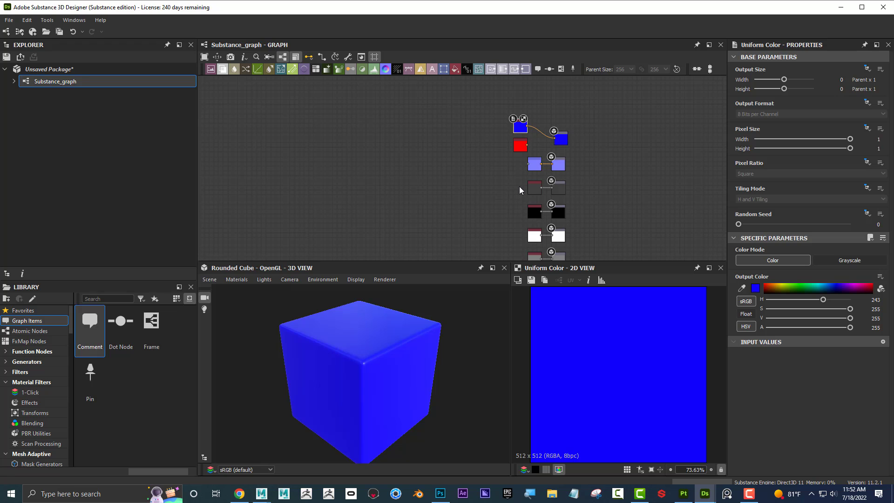
pyautogui.scroll(5, 524, 183)
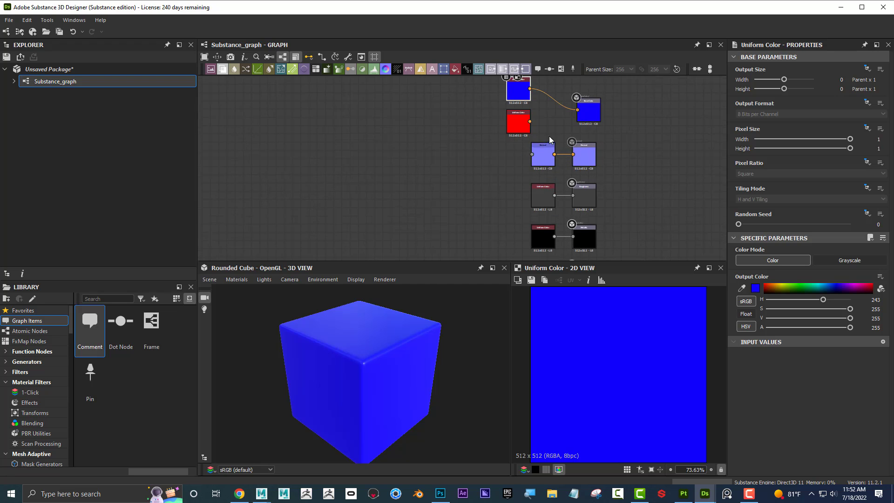
pyautogui.scroll(2, 534, 209)
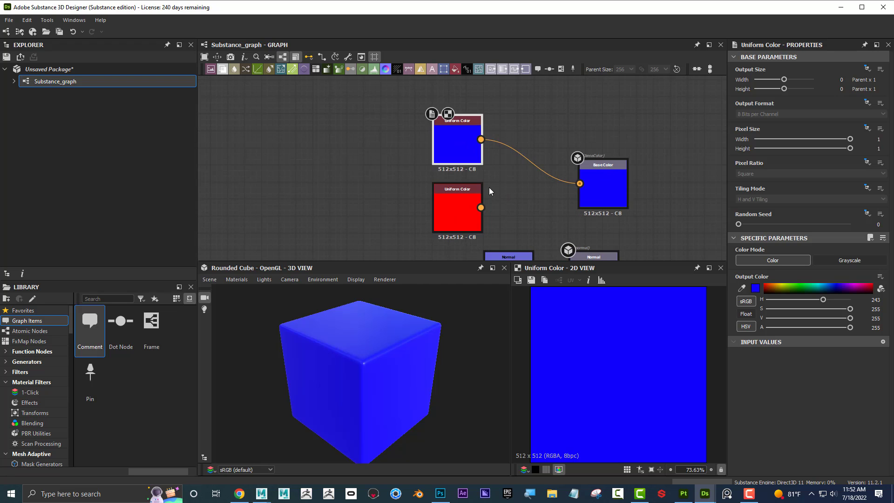
pyautogui.moveTo(481, 207); pyautogui.dragTo(579, 183)
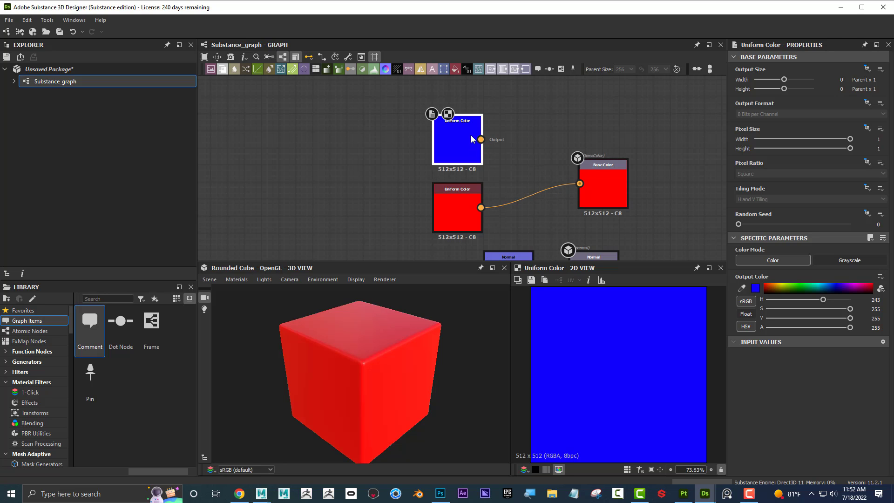
pyautogui.moveTo(481, 139); pyautogui.dragTo(579, 183)
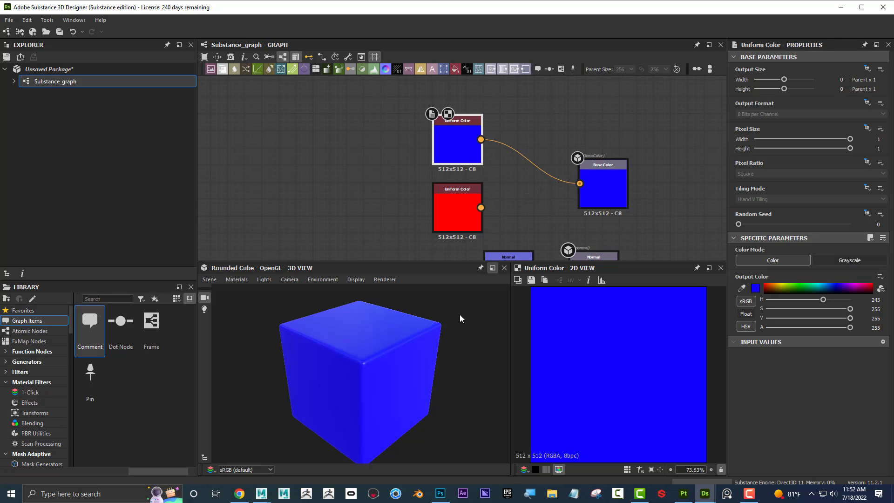
pyautogui.click(437, 492)
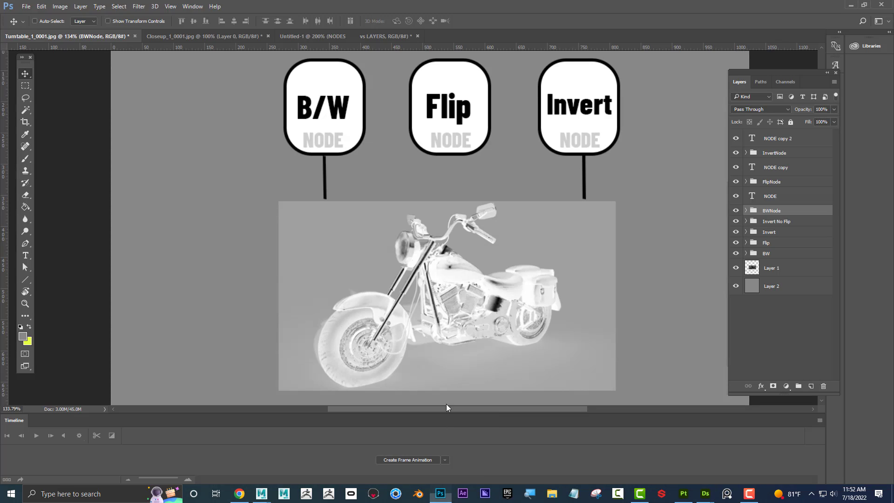